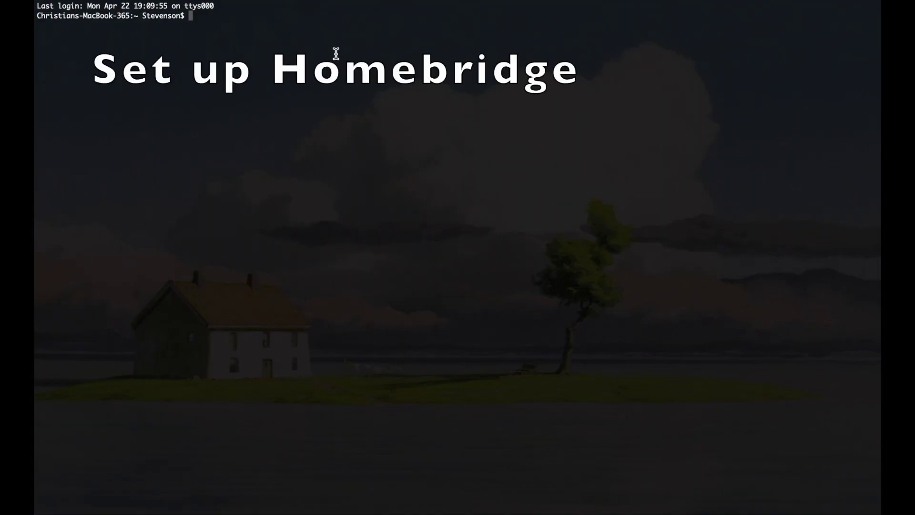
SSH into the Pi at 192.168.1.111 as pi and run npm install homebridge-gpio, which fails with EACCES.
text(ssh pi@192.168.1.111)
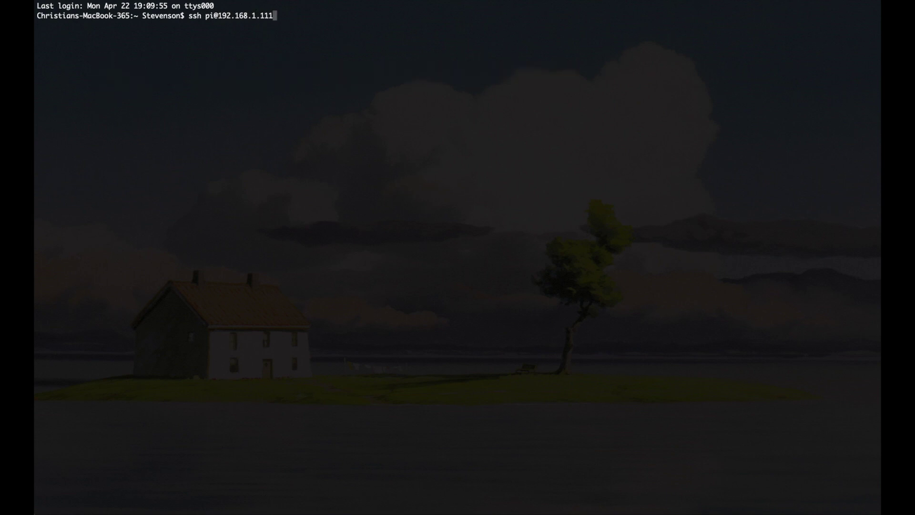
key(Return)
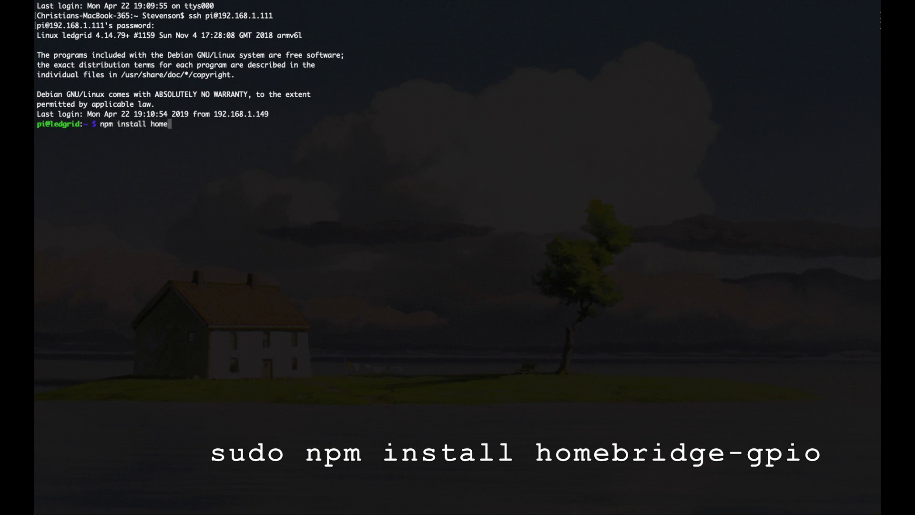
text(bridge-gpio)
key(Return)
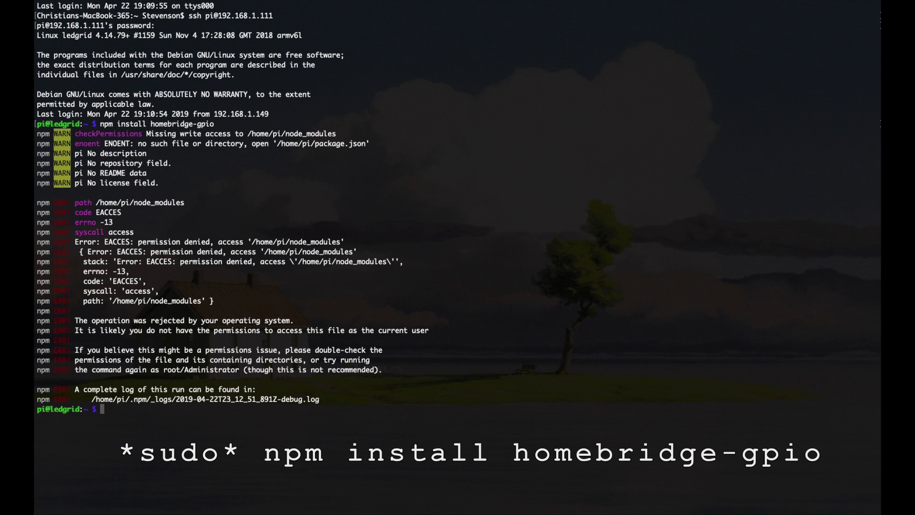
Rerun the homebridge-gpio install with sudo, installing version 0.0.4 with 0 vulnerabilities.
key(Up)
key(Left)
key(Left)
key(Left)
key(Left)
key(Left)
key(Left)
key(Left)
key(Left)
key(Left)
key(Left)
key(Left)
key(Left)
key(Left)
key(Left)
key(Left)
key(Left)
key(Left)
key(Left)
key(Left)
key(Left)
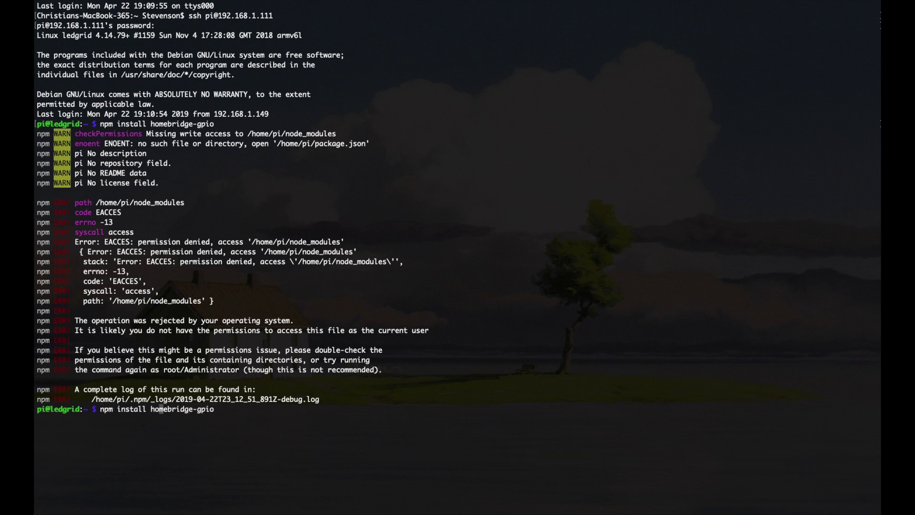
text(sudo)
key(Return)
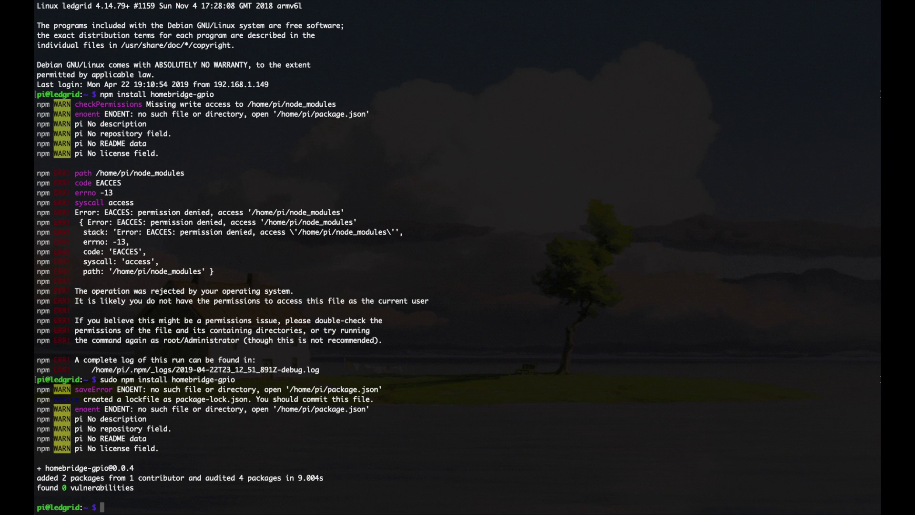
text(cd .homebridge)
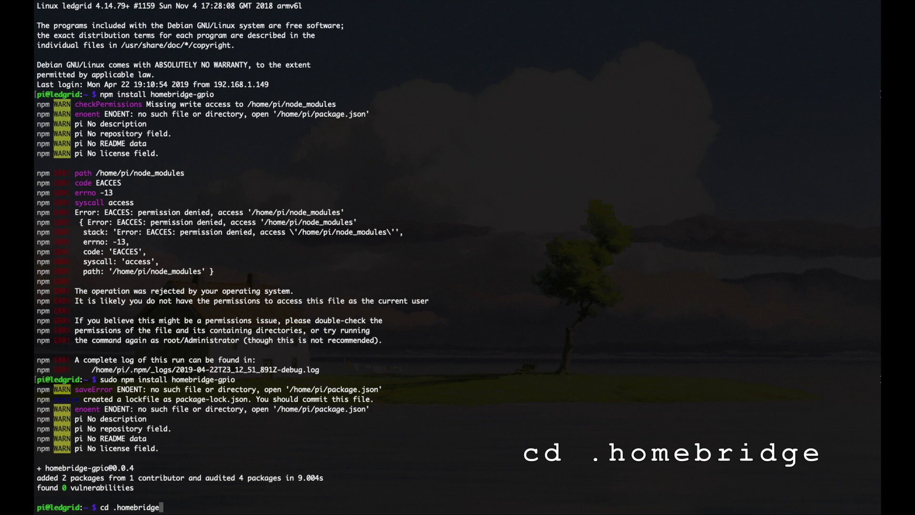
Change into the .homebridge folder and launch Homebridge from there.
key(Return)
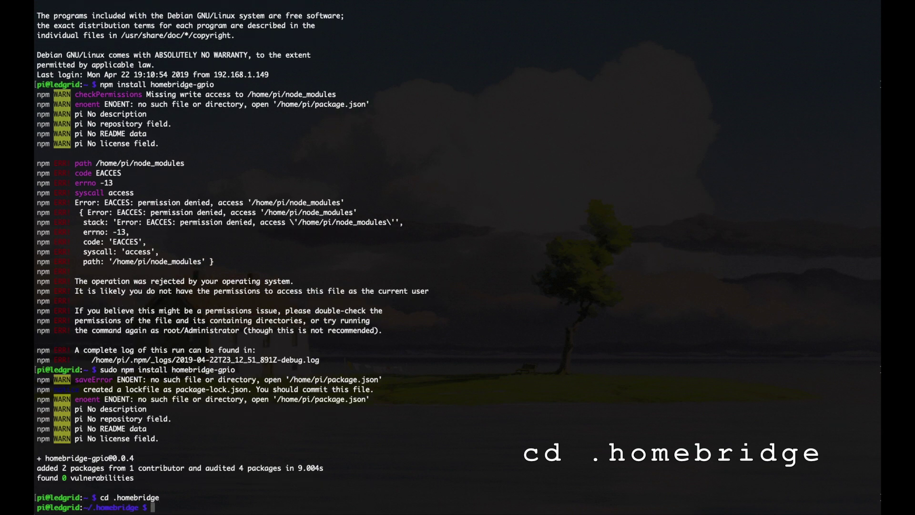
text(home)
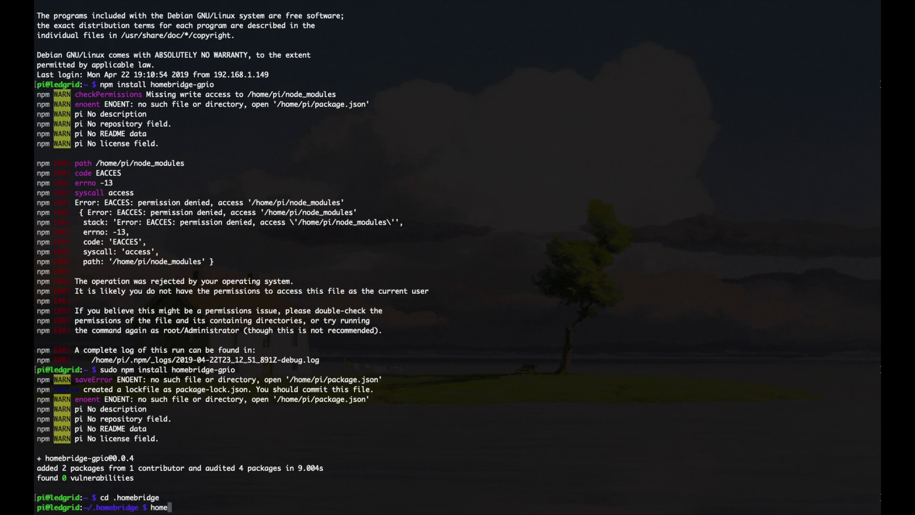
text(bridge)
key(Return)
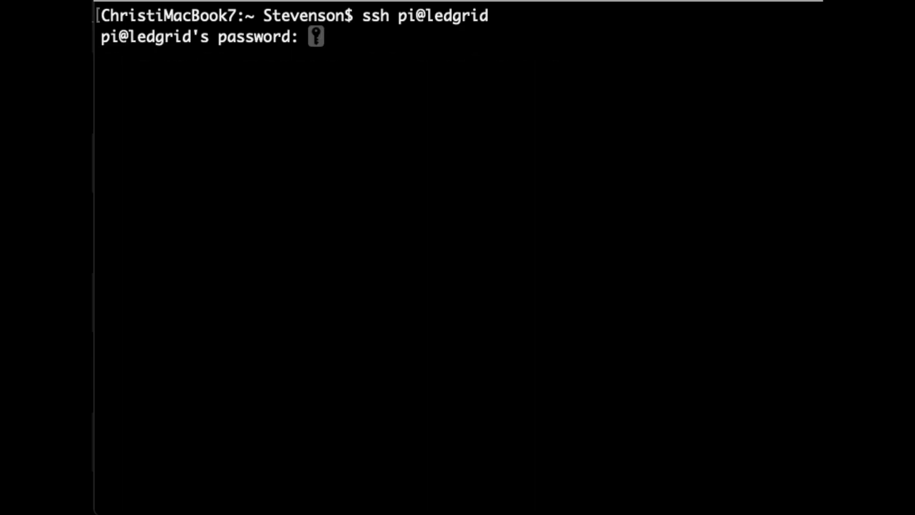
Log in to ledgrid and open .homebridge/config.json in nano with sudo, moving to the port line.
key(Return)
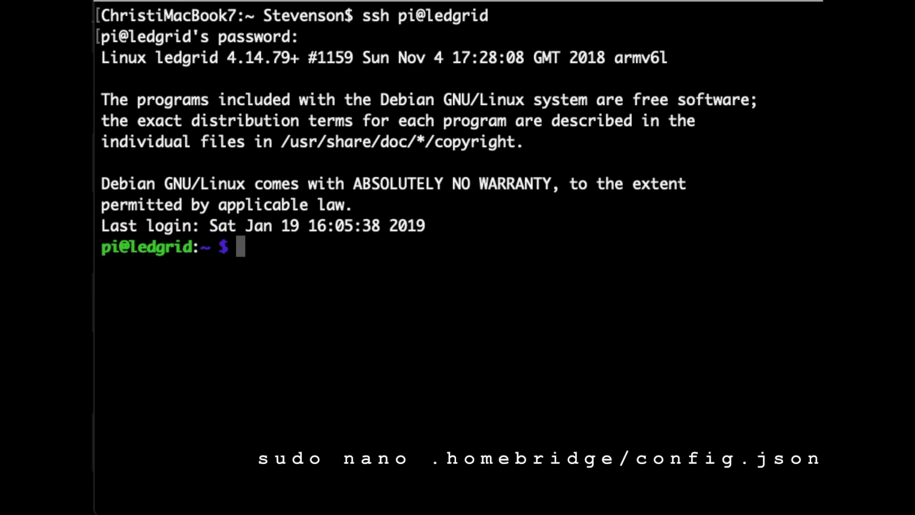
text(sudo nano .homebridge/config.json)
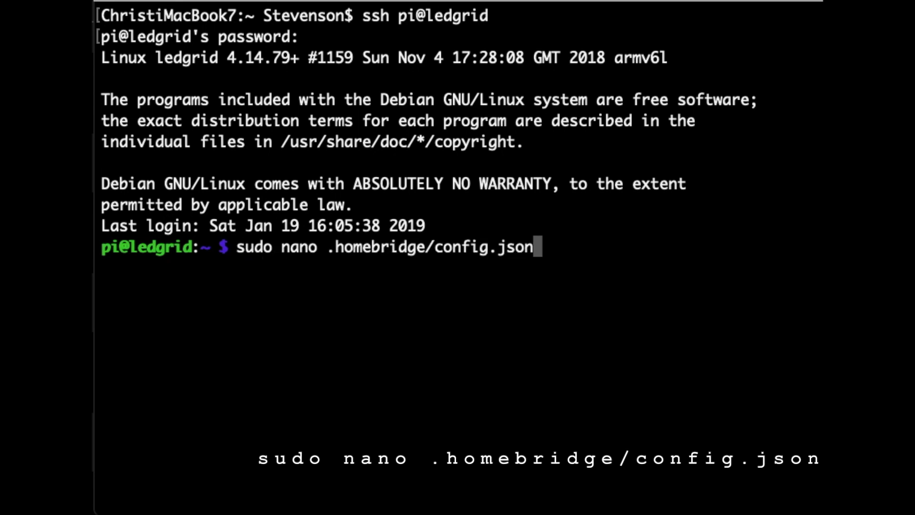
key(Return)
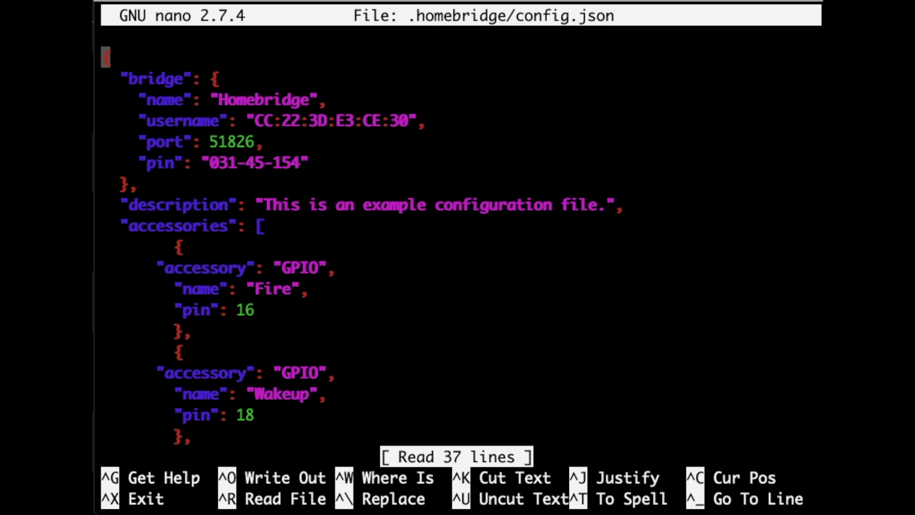
key(Down)
key(Down)
key(Down)
key(Down)
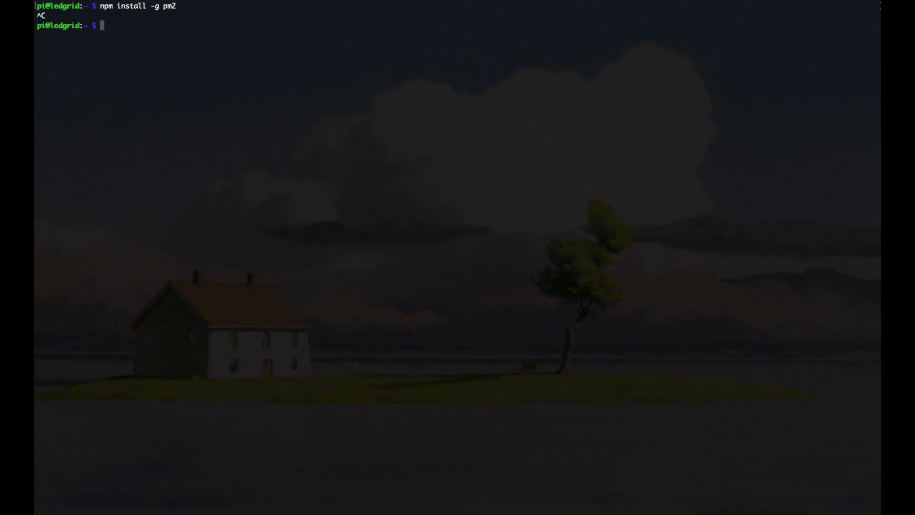
Install pm2 globally with sudo npm install -g pm2 and run pm2 startup.
text(sudo npm install -g pm2)
key(Return)
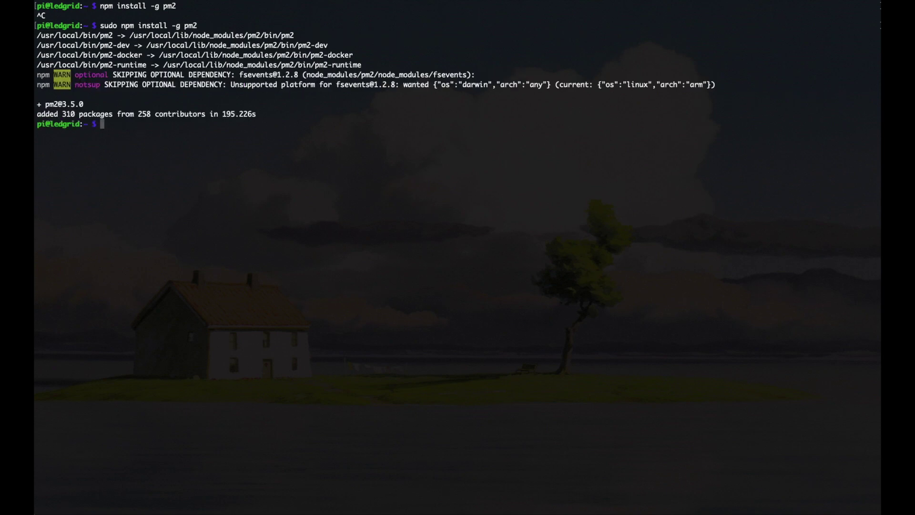
text(pm2 startup)
key(Return)
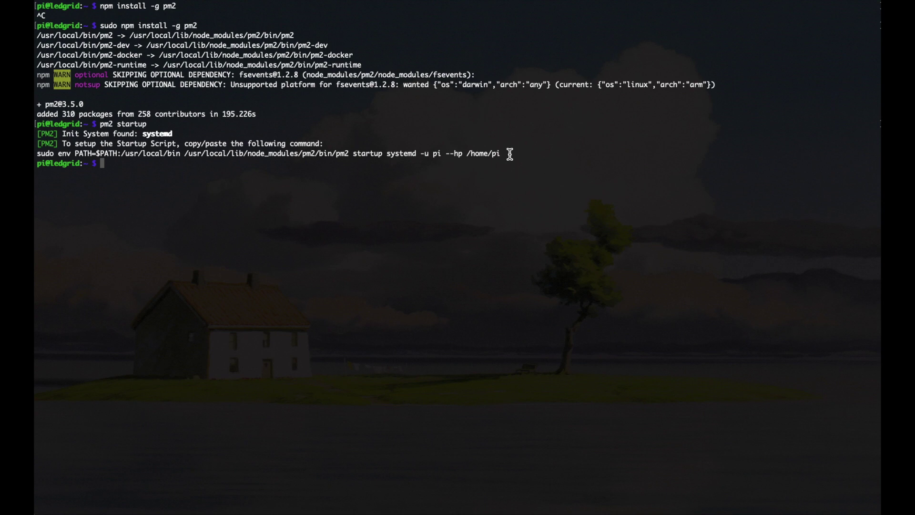
Copy and run the printed sudo env command to enable the pm2-pi systemd service.
drag(506, 154, 37, 154)
key(super+c)
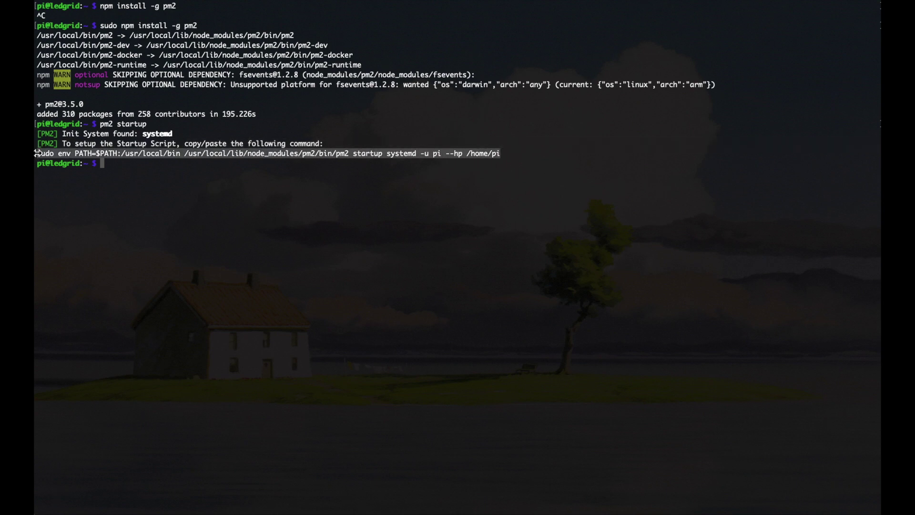
click(128, 177)
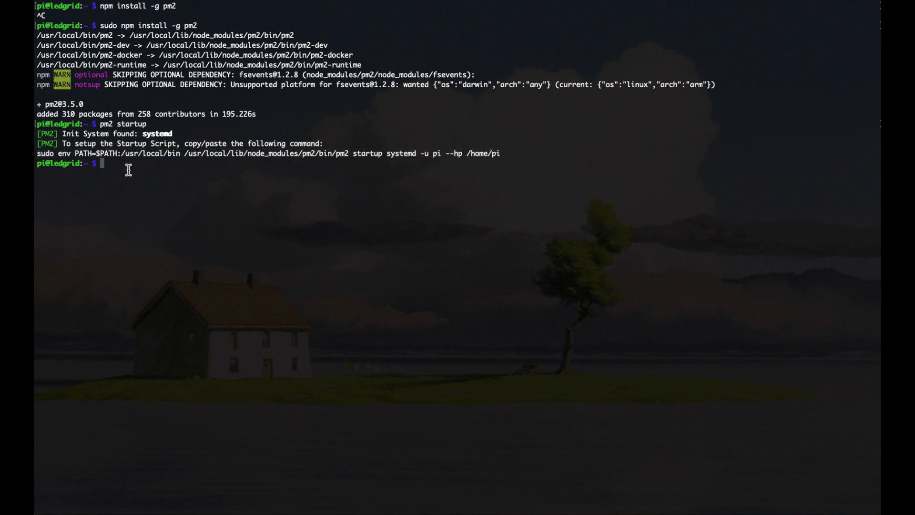
key(super+v)
key(Return)
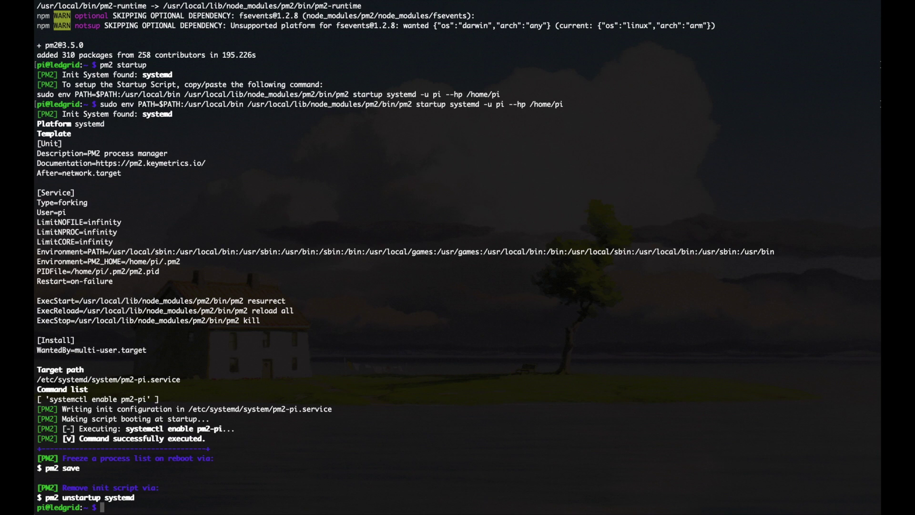
Start Homebridge with pm2 start homebridge and save the process list with pm2 save.
text(pm2 s)
text(tart)
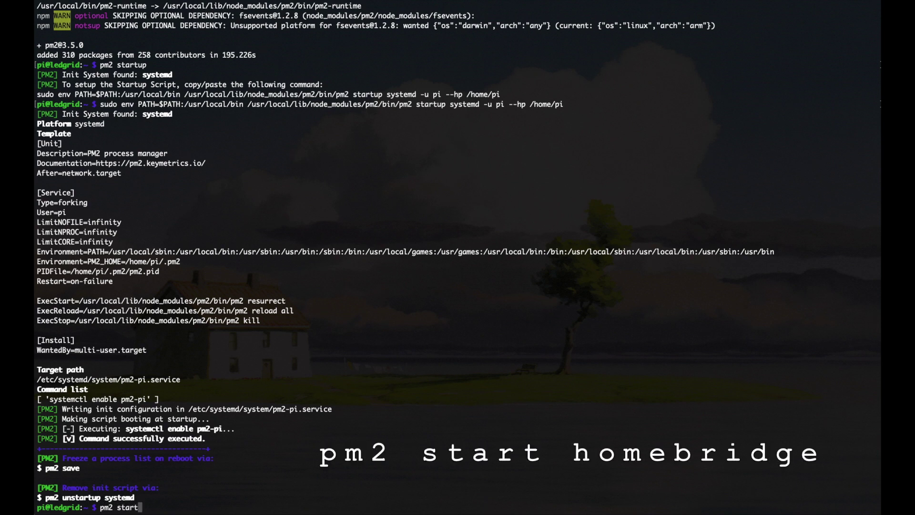
text( homebridge)
key(Return)
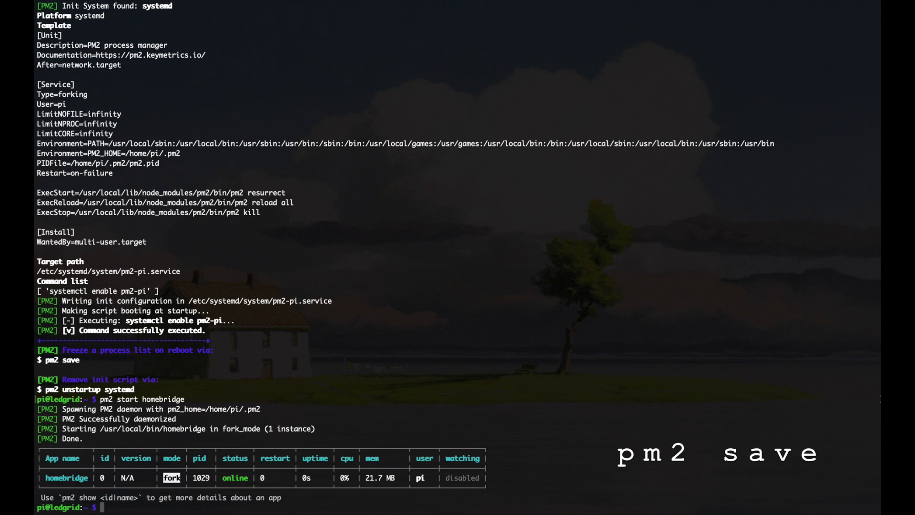
text(pm2 save)
key(Return)
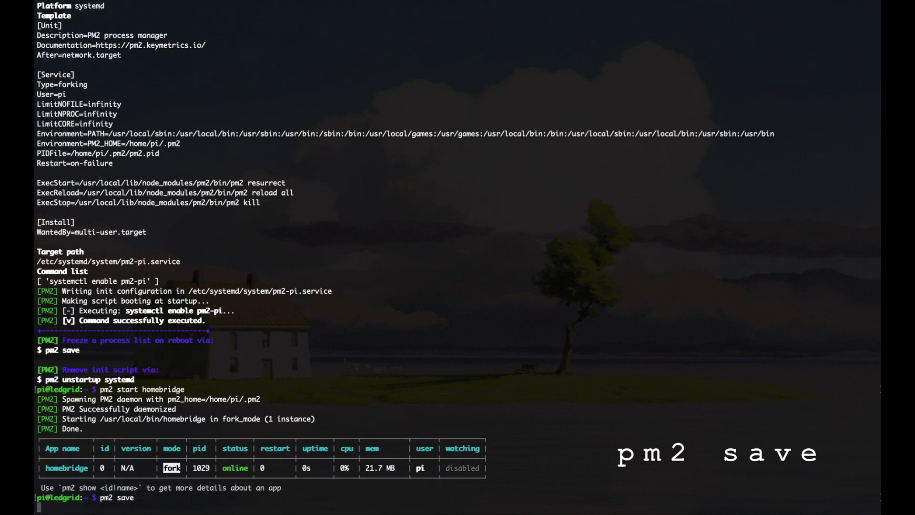